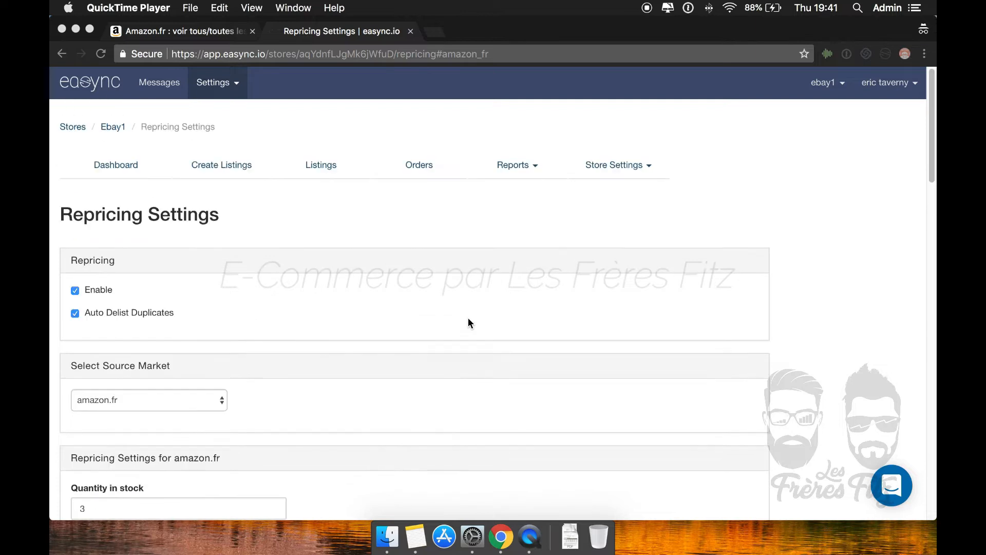
- Examine the Range Repricer's price ranges, going through the profit settings of the first three rows
scroll(469, 334, down, 20)
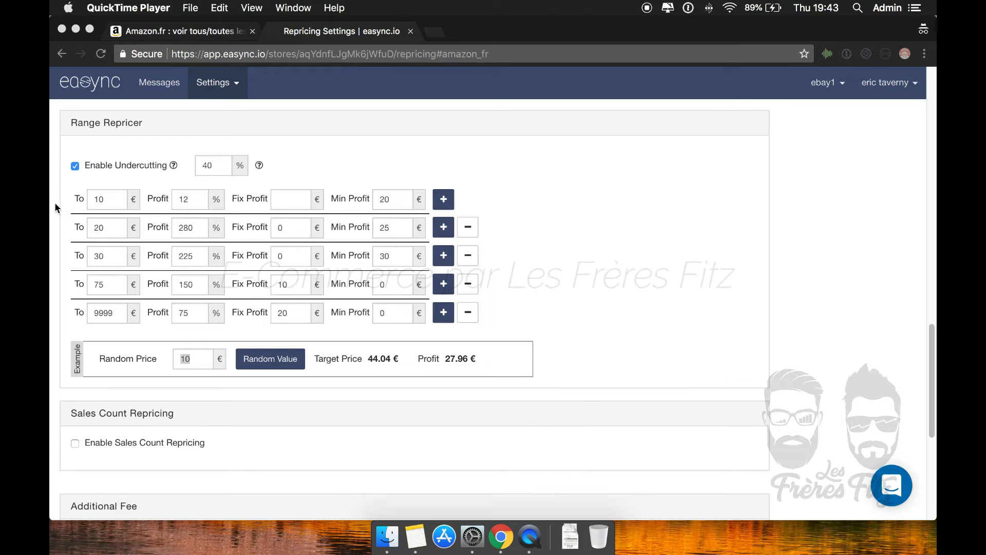
click(152, 198)
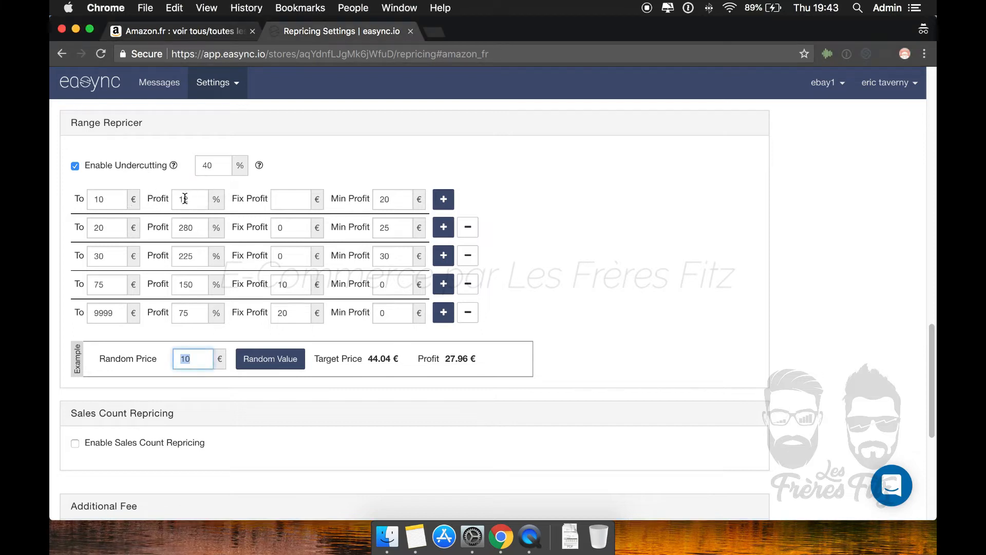
drag(146, 198, 459, 208)
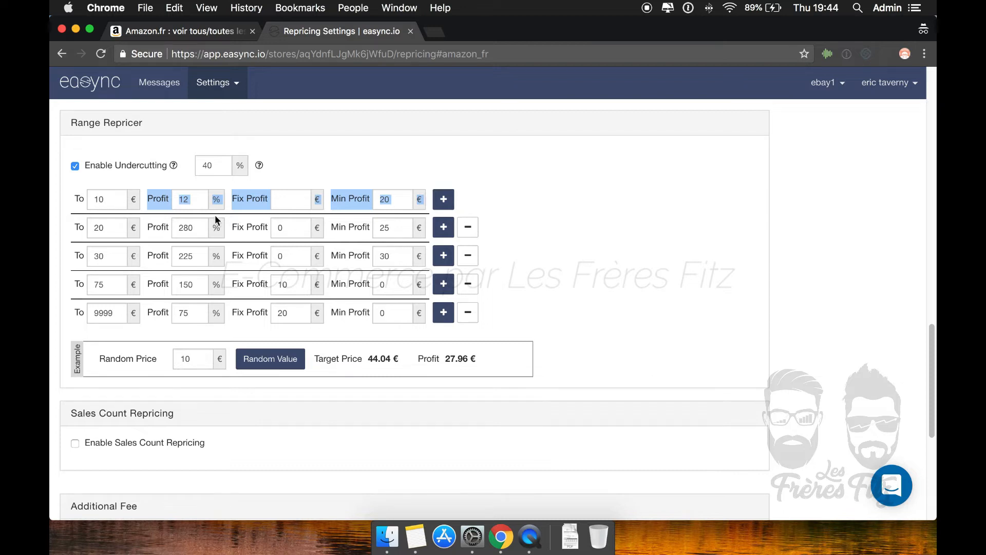
click(107, 203)
click(90, 230)
drag(73, 232, 265, 257)
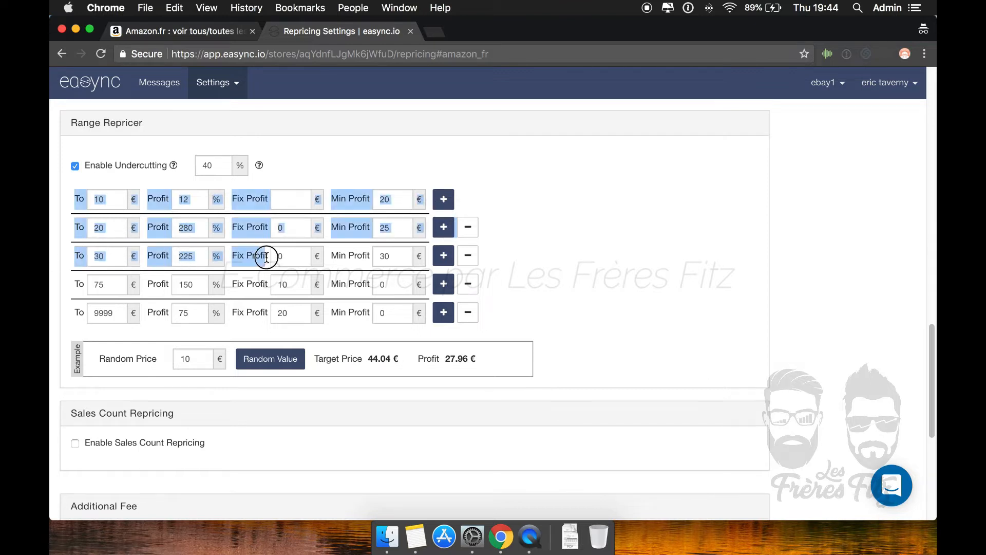
drag(74, 256, 422, 271)
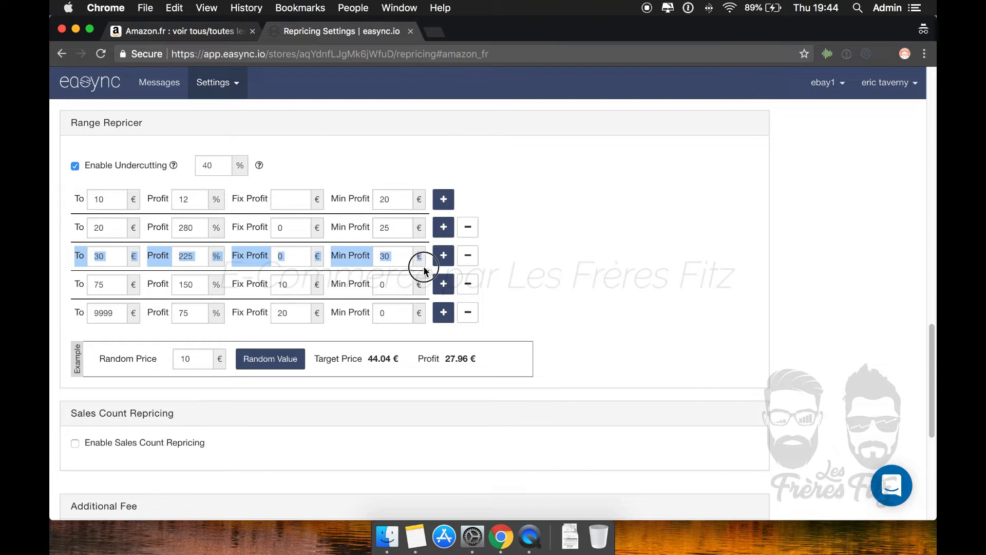
click(600, 237)
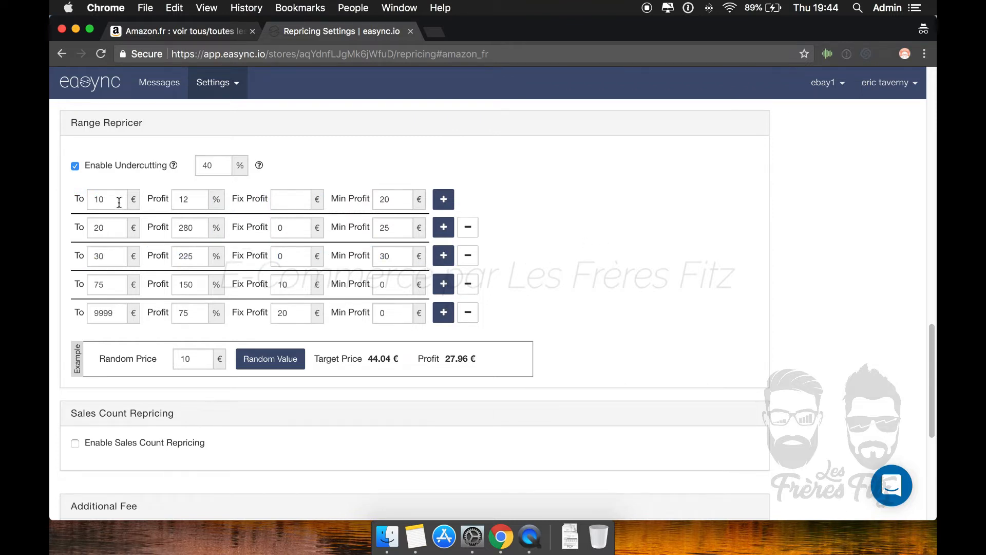
- Set the first price range's profit to 30 %, and check its minimum profit and the percentage eBay FVF fee
double_click(199, 204)
key(BackSpace)
text(30)
click(270, 180)
click(392, 200)
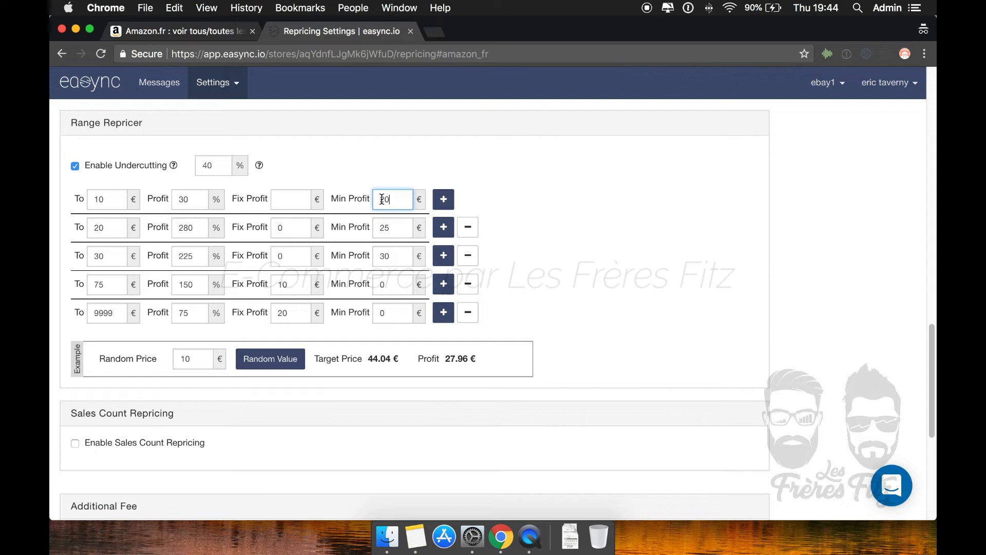
drag(382, 200, 400, 197)
scroll(333, 378, down, 5)
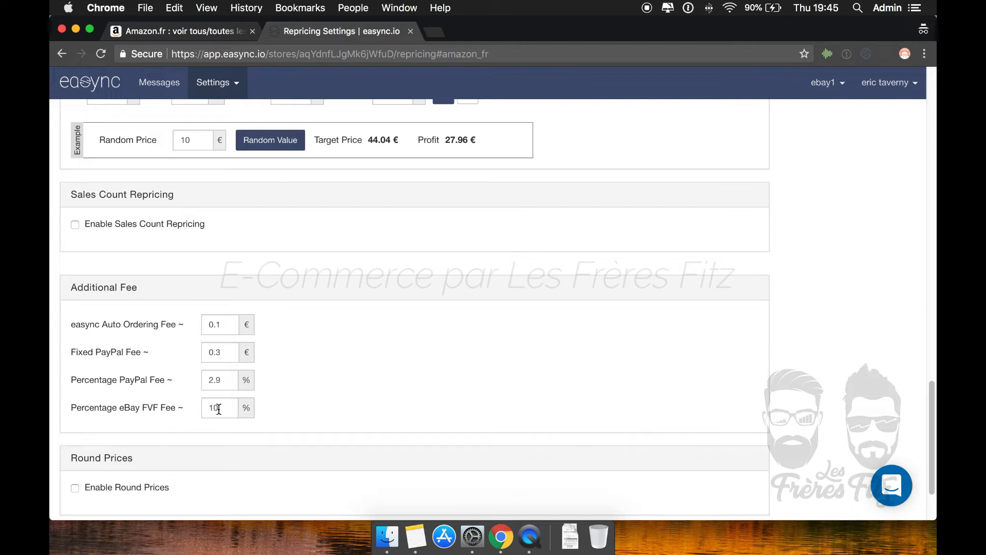
click(216, 408)
scroll(242, 380, up, 7)
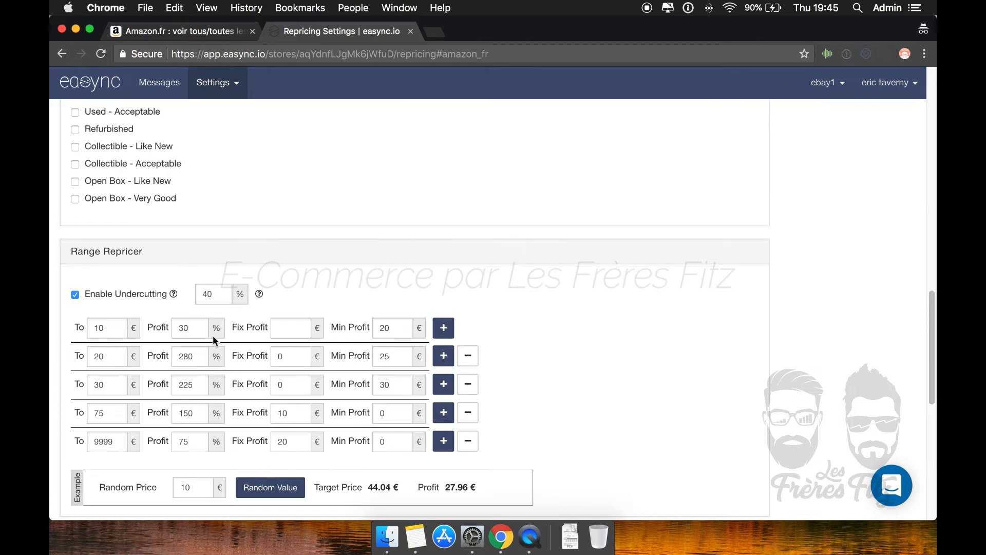
- Set the upper limit of the first price range to 100 € and check its profit percentage and minimum profit
double_click(113, 330)
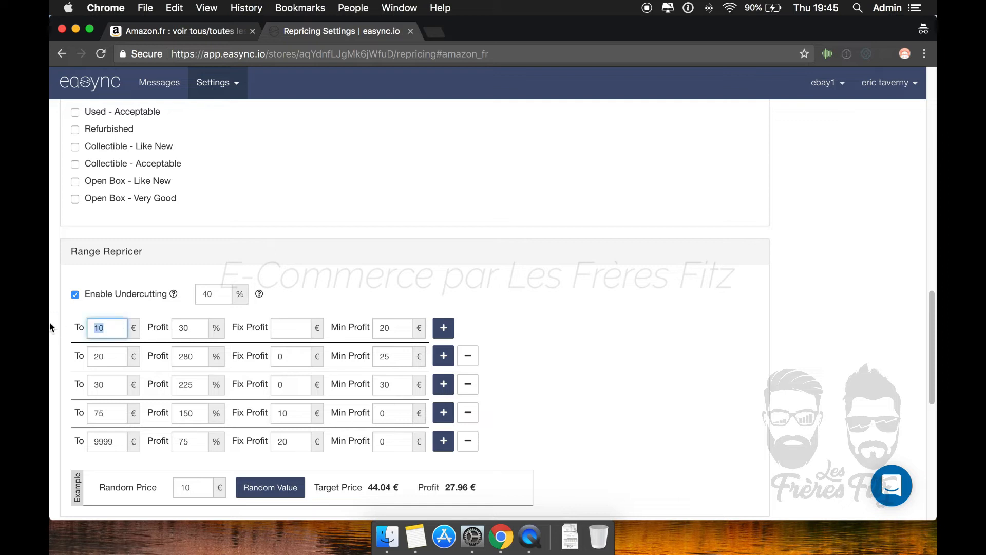
text(100)
click(300, 280)
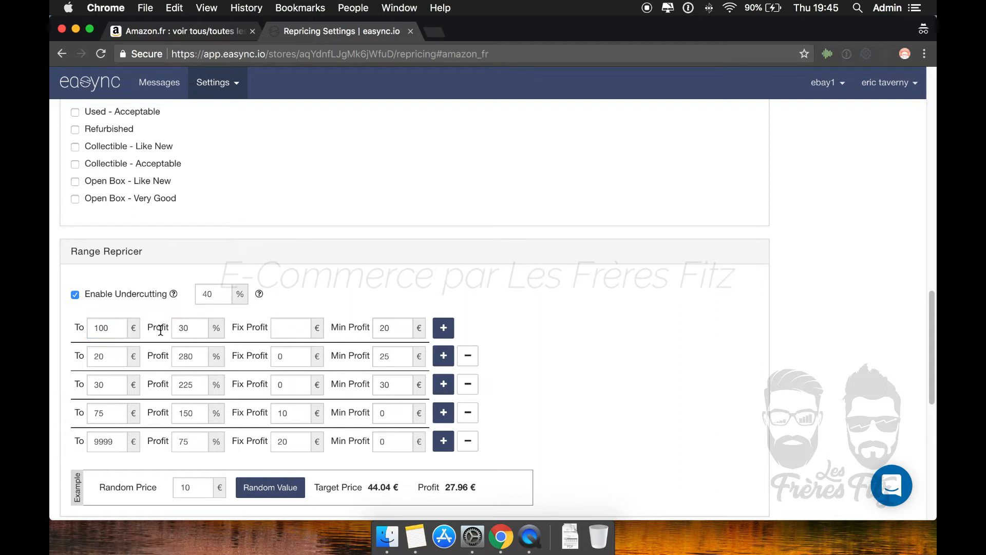
double_click(194, 329)
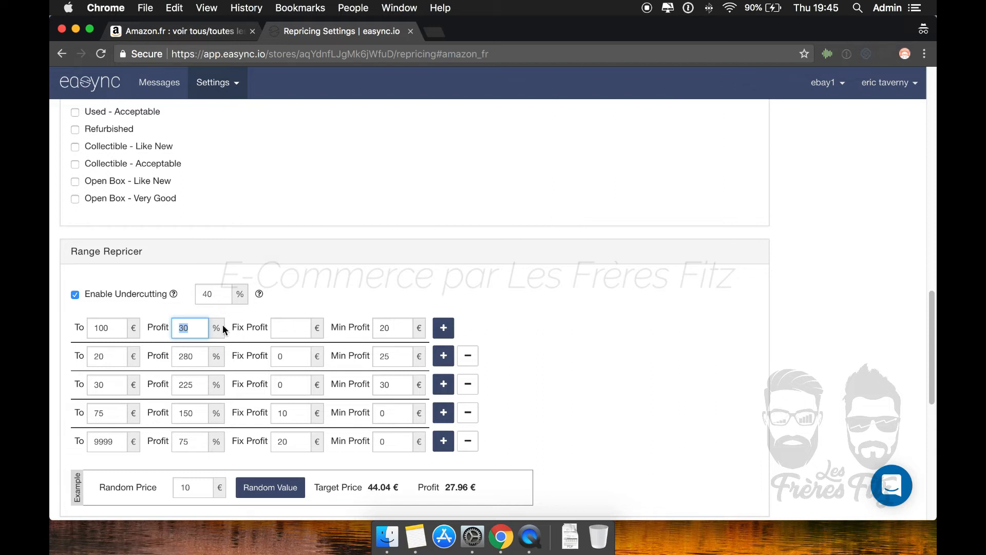
click(394, 326)
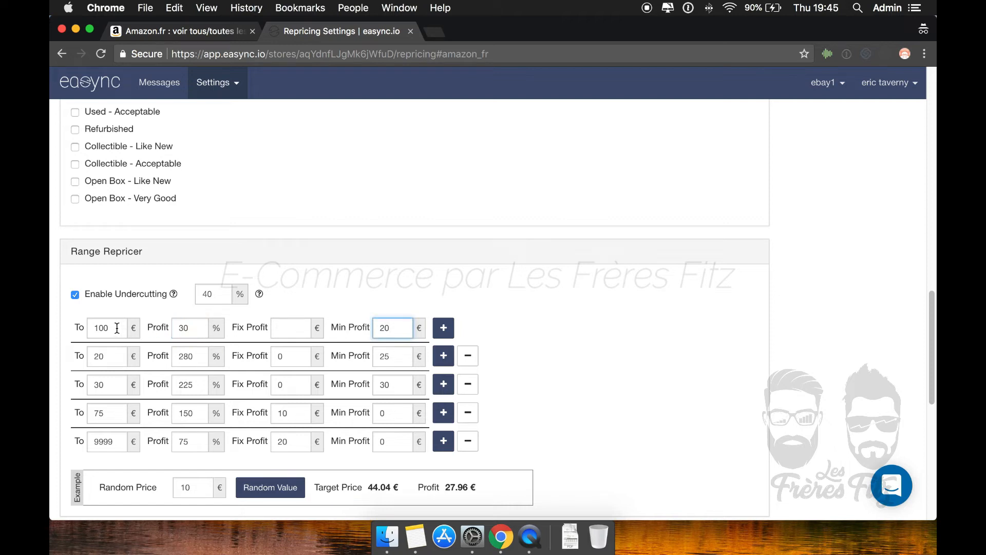
- Set the upper limit of the first price range to 10 €
drag(115, 327, 92, 328)
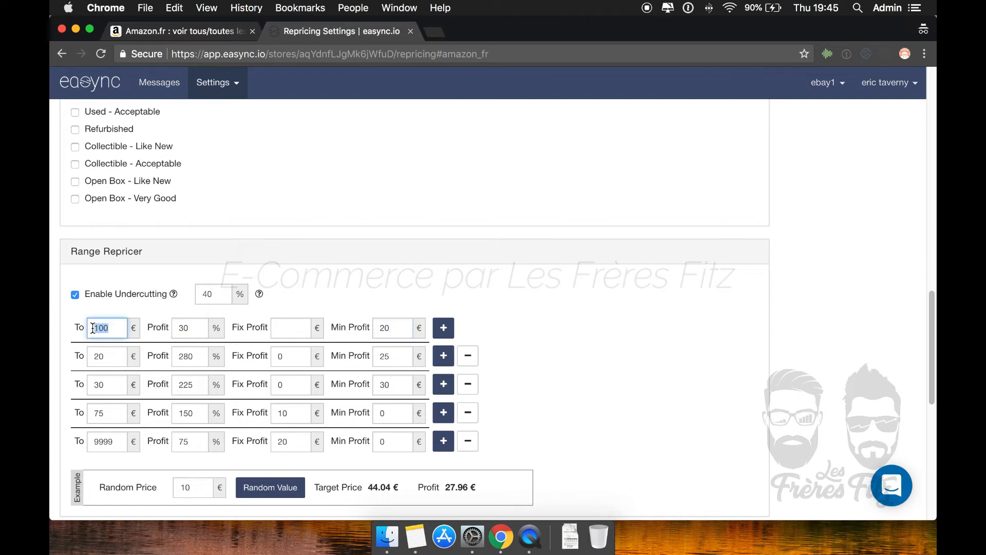
text(10)
click(306, 308)
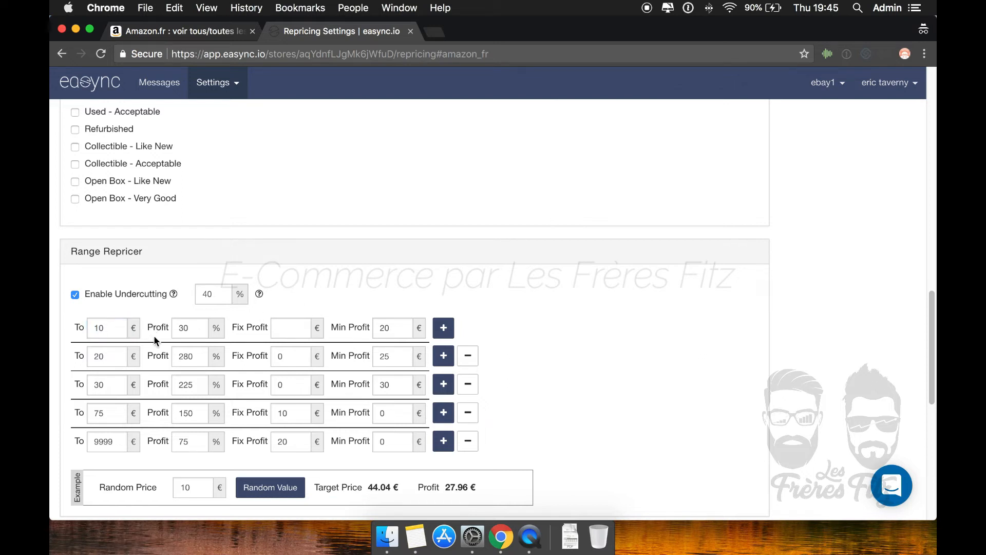
- Clear the first price range's minimum profit and set its fixed profit to 5 €
click(189, 329)
scroll(204, 355, down, 1)
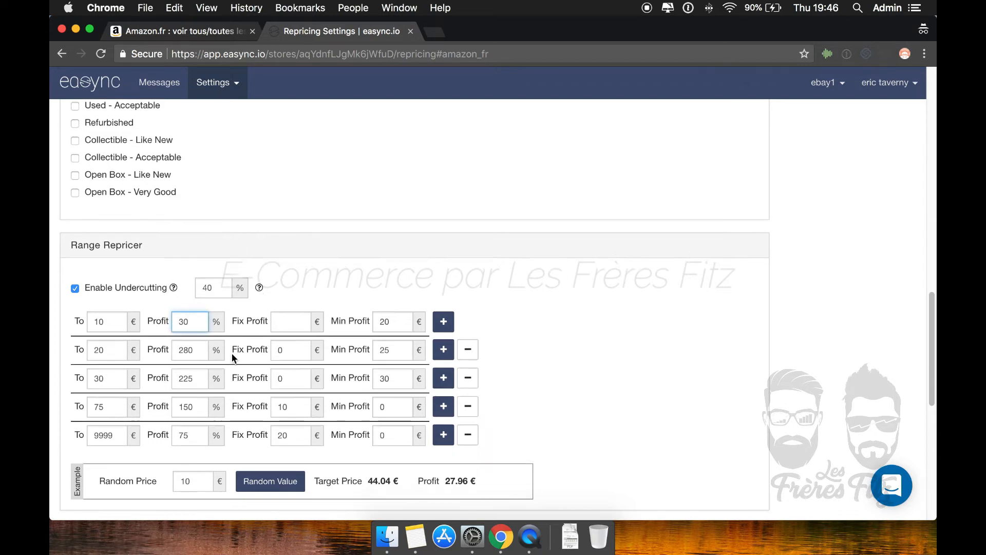
click(384, 322)
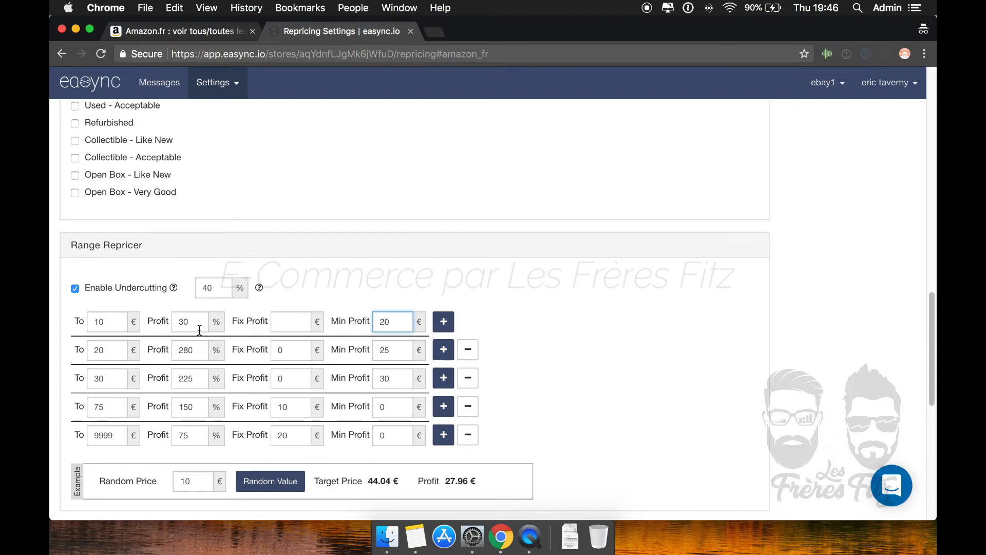
double_click(392, 321)
key(BackSpace)
click(296, 322)
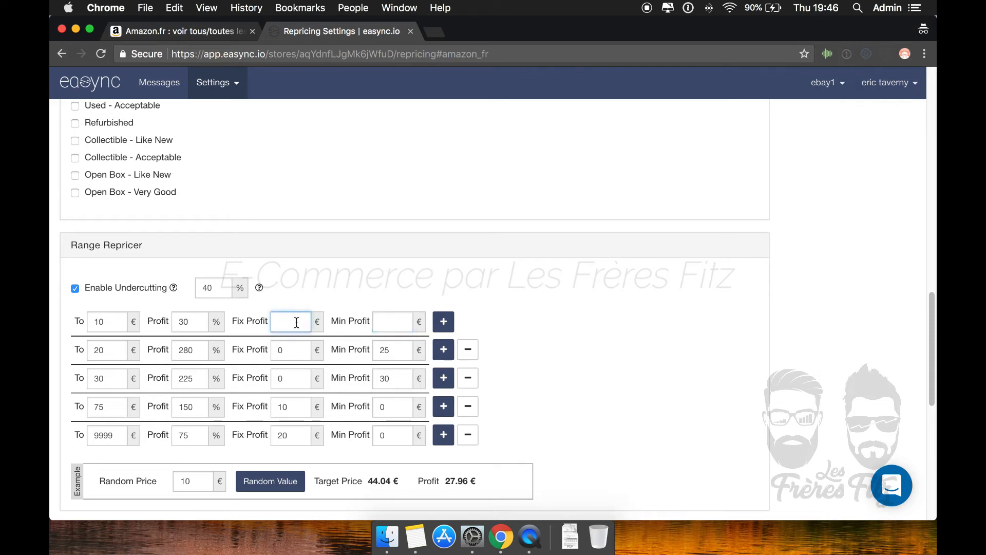
text(5)
- Clear the profit percentage of the first price range and check the additional fees
double_click(185, 322)
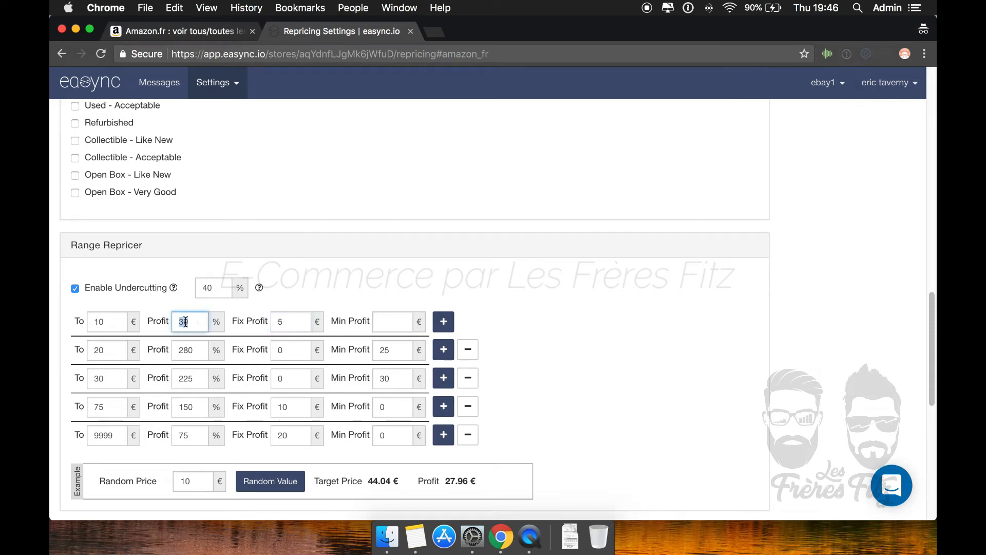
key(BackSpace)
click(550, 322)
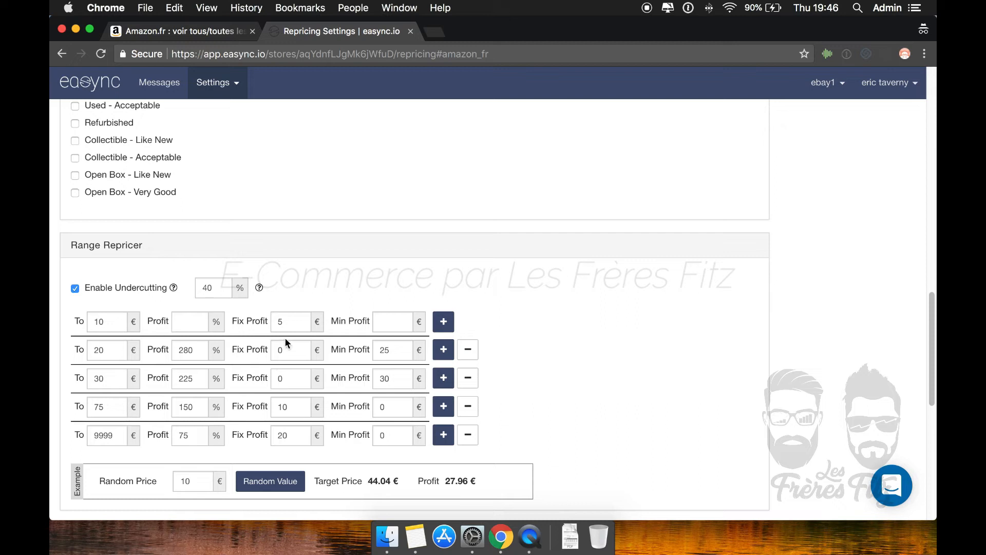
scroll(286, 354, down, 1)
scroll(277, 385, down, 6)
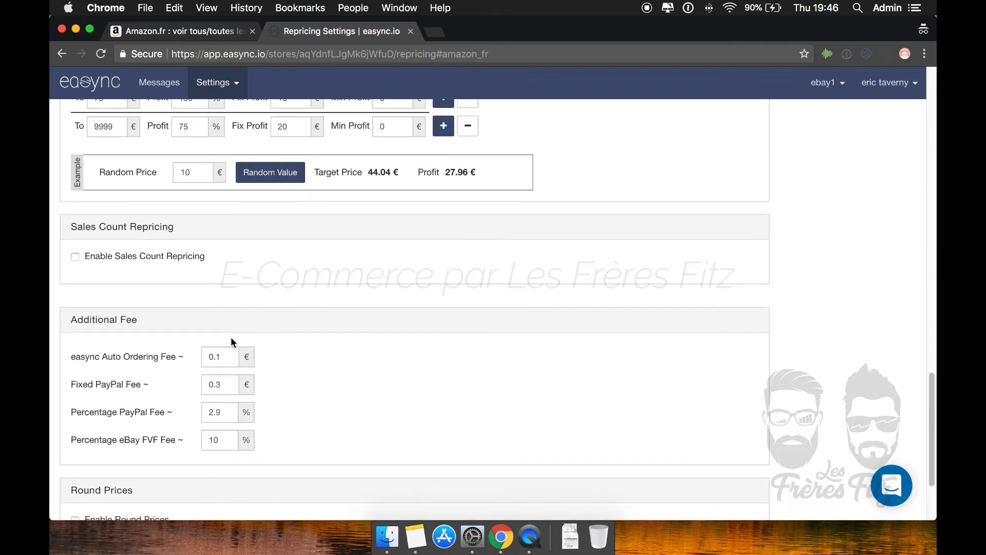
scroll(226, 390, up, 6)
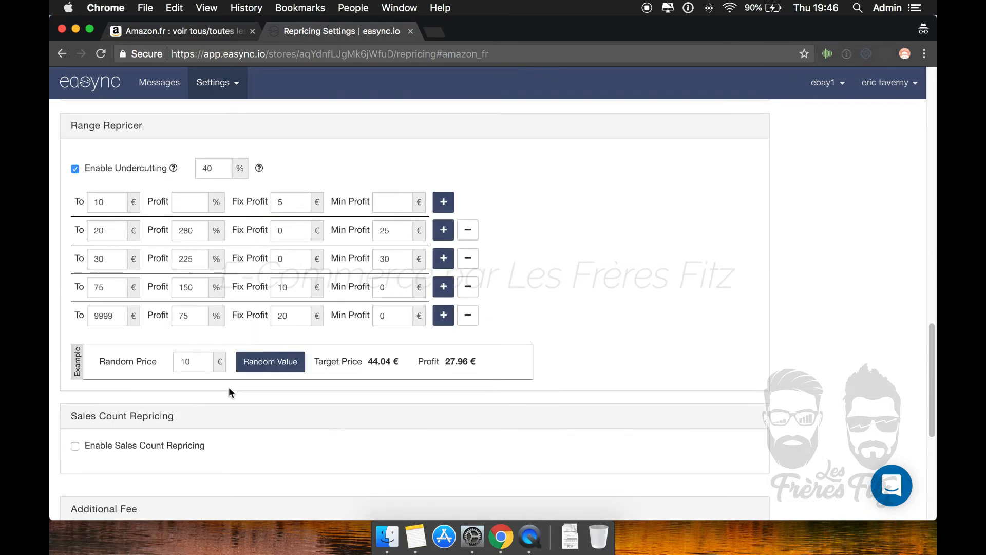
- Enter a profit of 30 % for the first price range
click(186, 292)
text(1)
text(30)
click(391, 235)
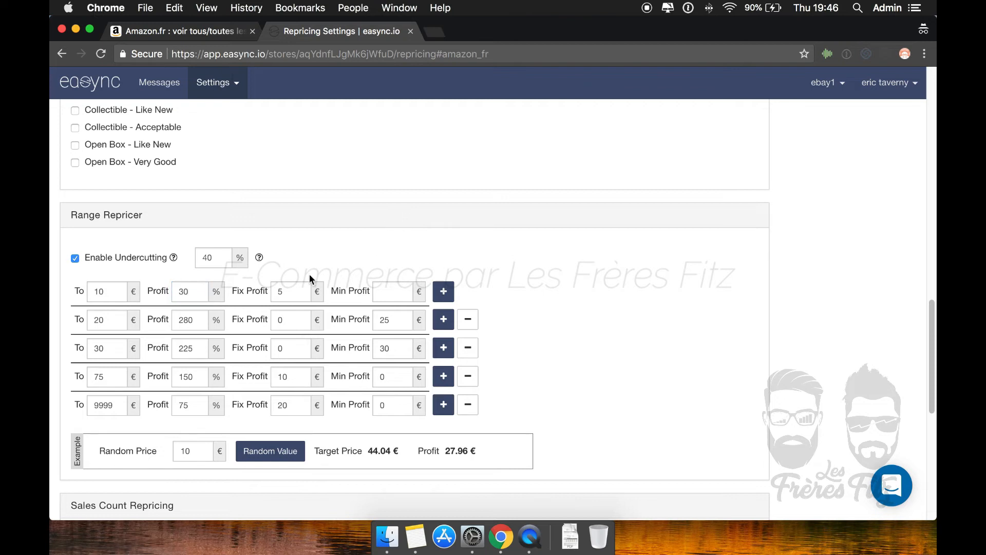
- Examine the first price range's percentage and fixed profits alongside the values in the Additional Fee section
drag(171, 295, 276, 288)
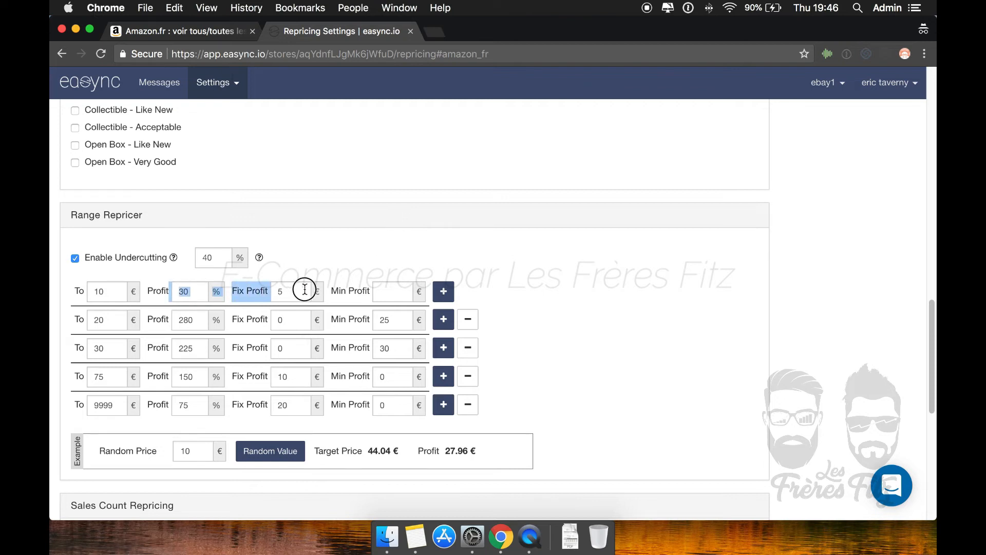
click(205, 291)
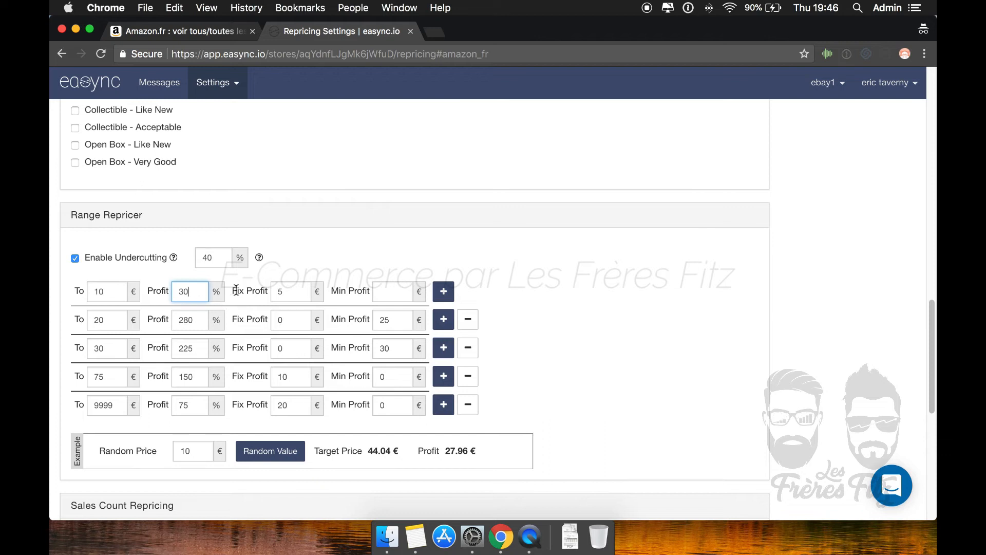
drag(236, 290, 286, 291)
click(288, 294)
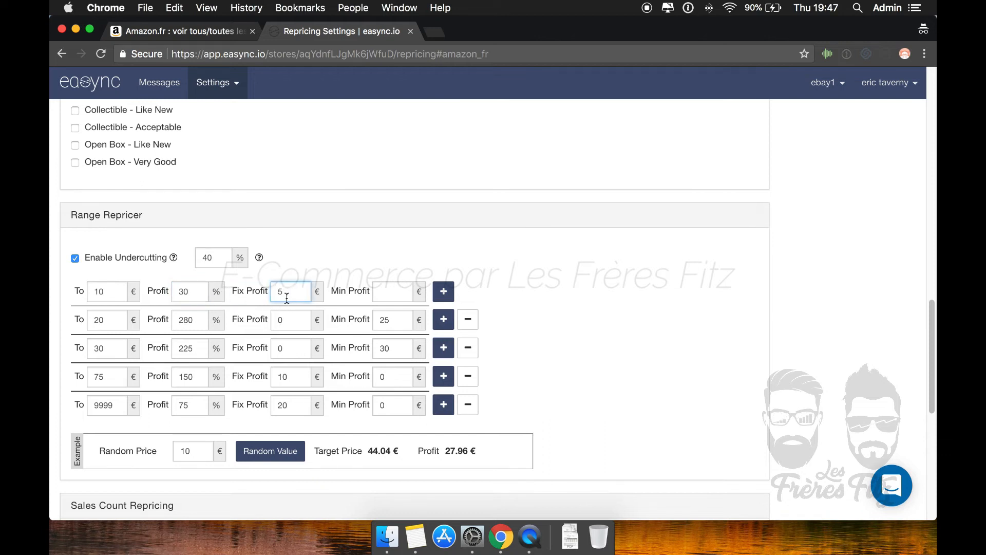
scroll(233, 438, down, 5)
scroll(233, 438, down, 5)
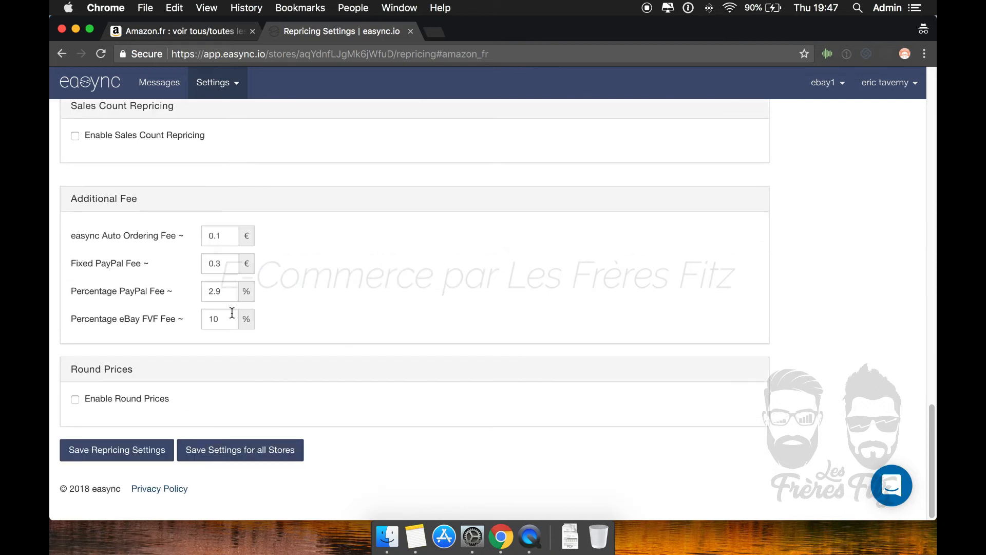
scroll(231, 313, up, 6)
scroll(249, 324, up, 3)
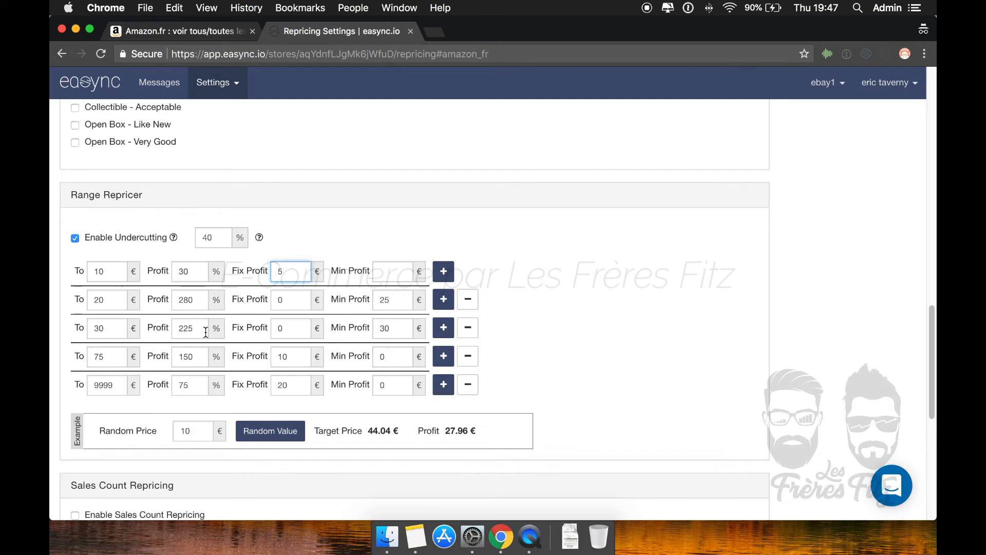
scroll(172, 300, down, 1)
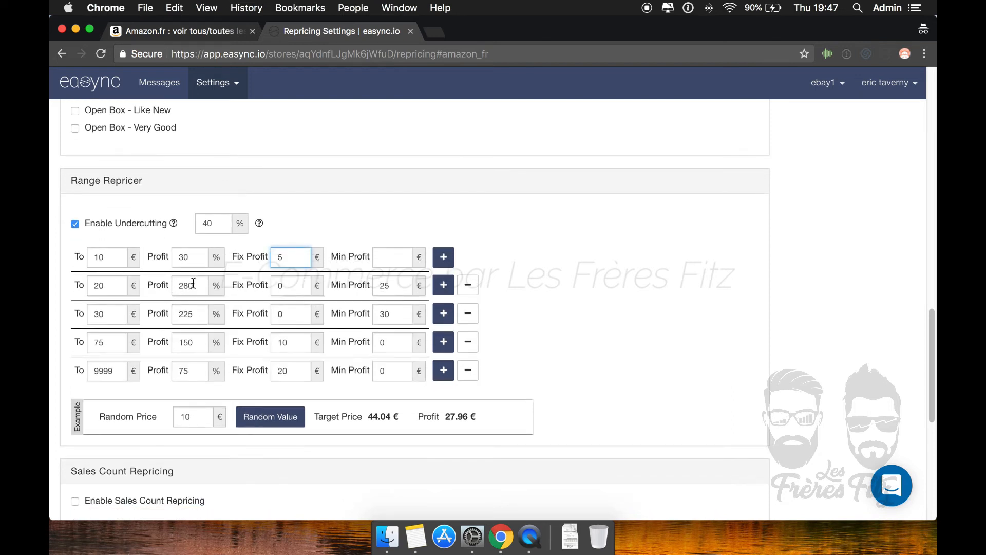
- Set the profit of the price range up to 20 € to 30 %
click(192, 288)
double_click(123, 292)
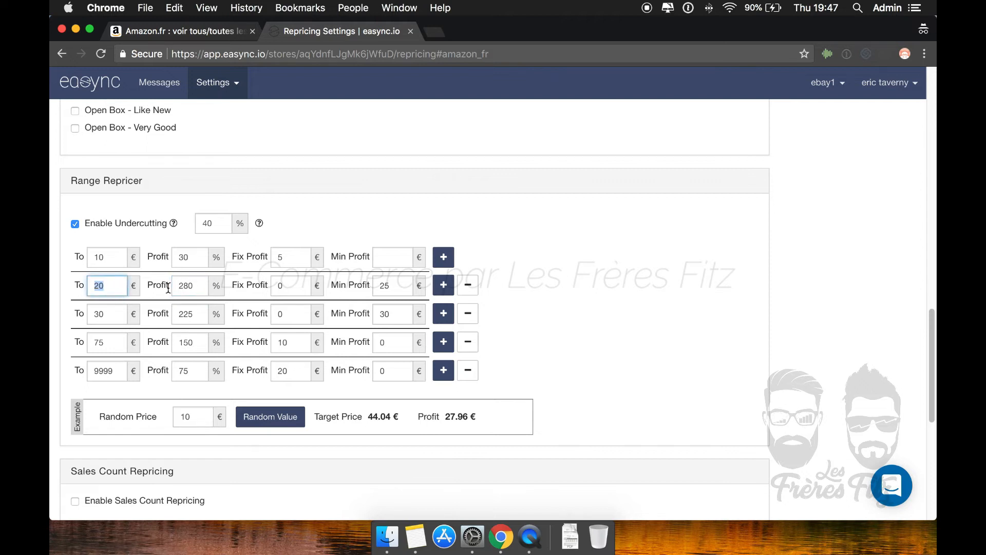
double_click(193, 289)
text(300)
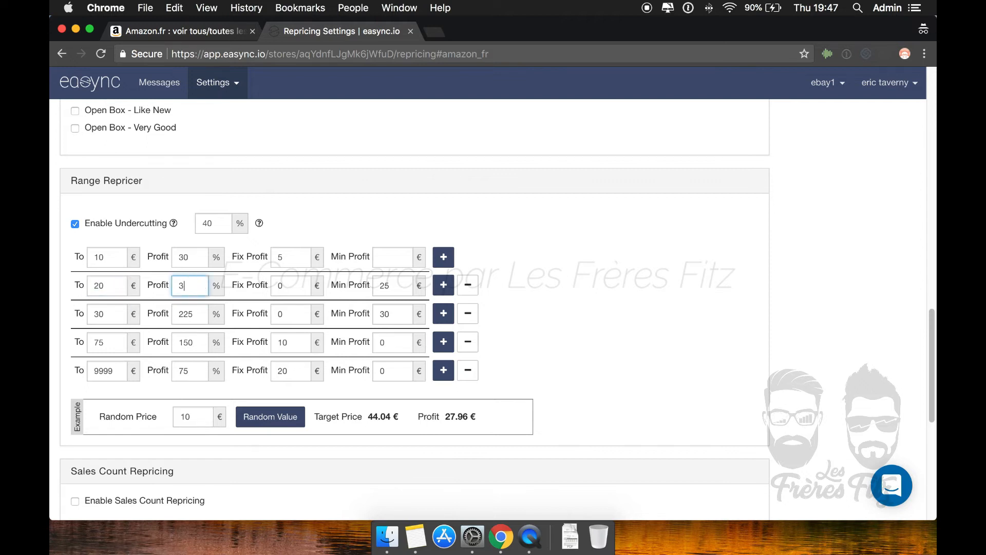
key(BackSpace)
key(BackSpace)
text(0)
click(298, 286)
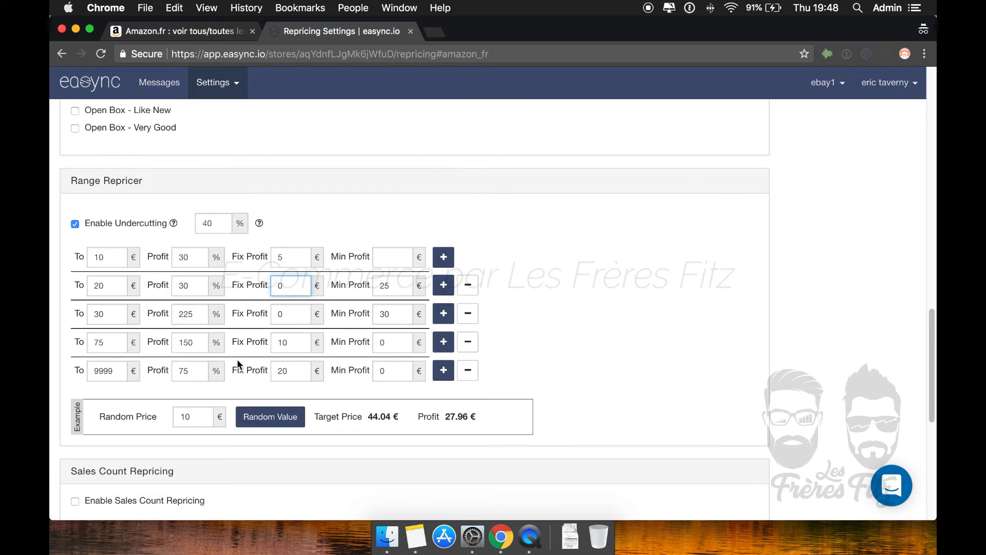
- Set the fixed profit of the price range up to 75 € to 25 €
click(281, 342)
double_click(282, 342)
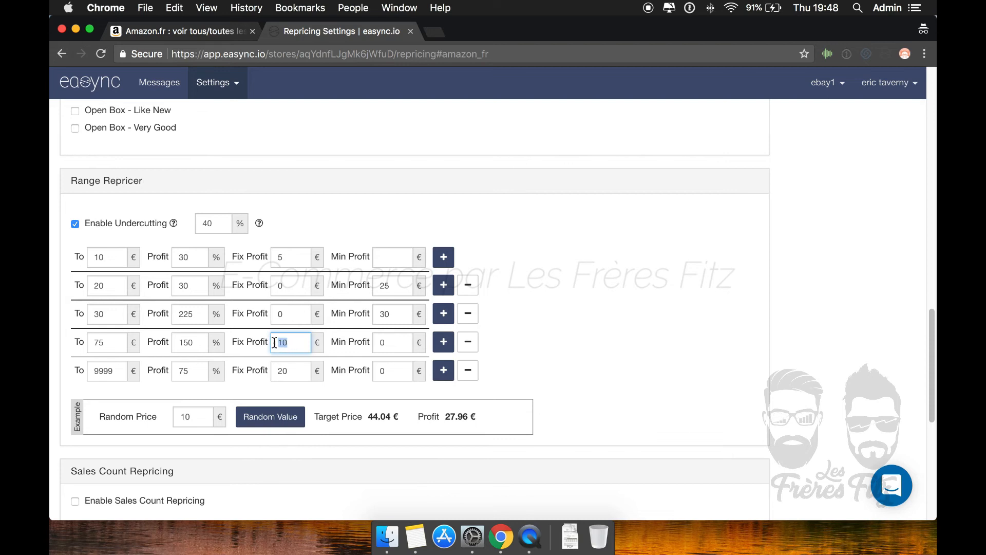
text(25)
click(637, 429)
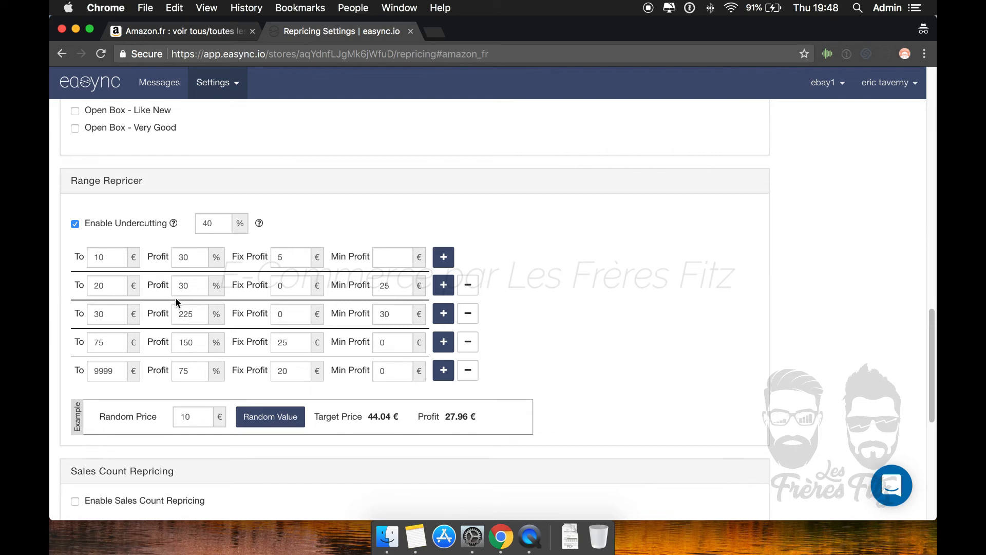
- Check the first range's minimum profit field and the example row's random price, target price and profit
click(384, 258)
drag(105, 414, 426, 419)
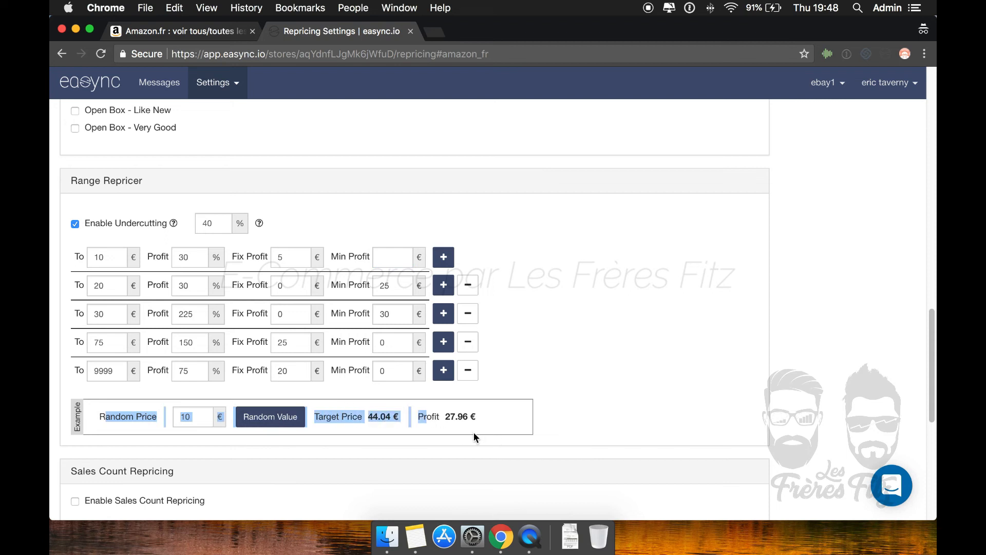
- Check the undercutting percentage set beside the Enable Undercutting option in the Range Repricer
click(449, 407)
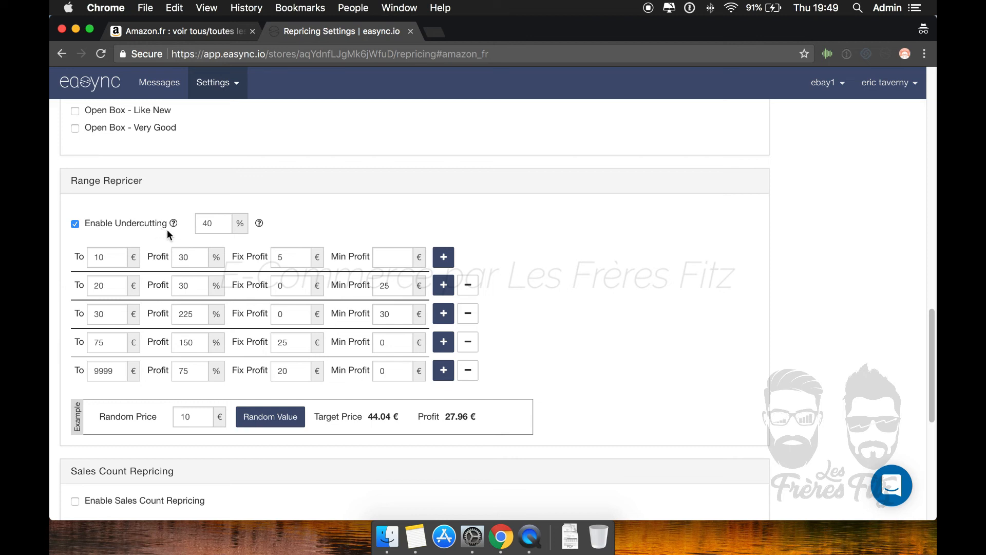
click(204, 224)
drag(204, 224, 213, 225)
click(206, 224)
double_click(206, 224)
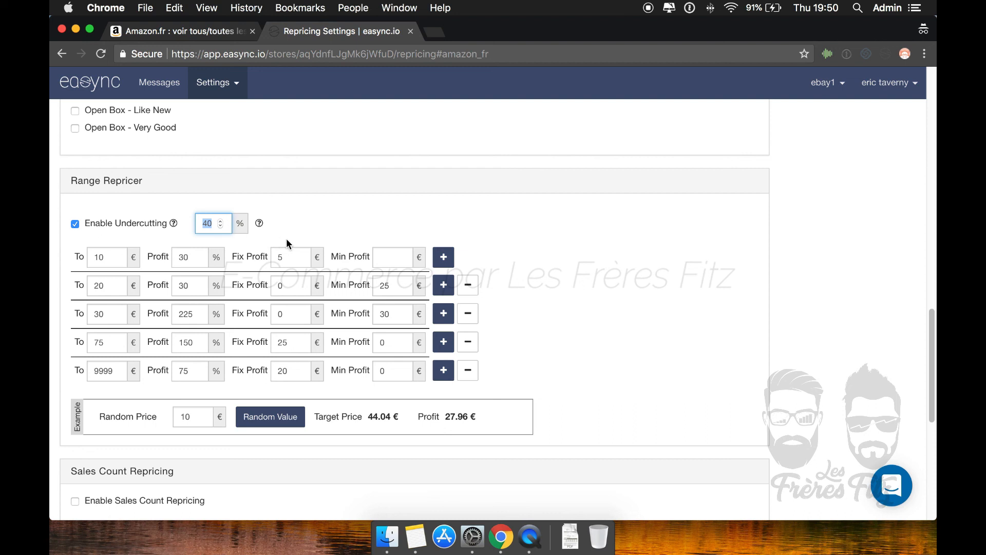
- Review the amazon.fr repricing settings, covering the additional fees, offer selection, condition settings and the Range Repricer's price ranges
scroll(358, 400, down, 5)
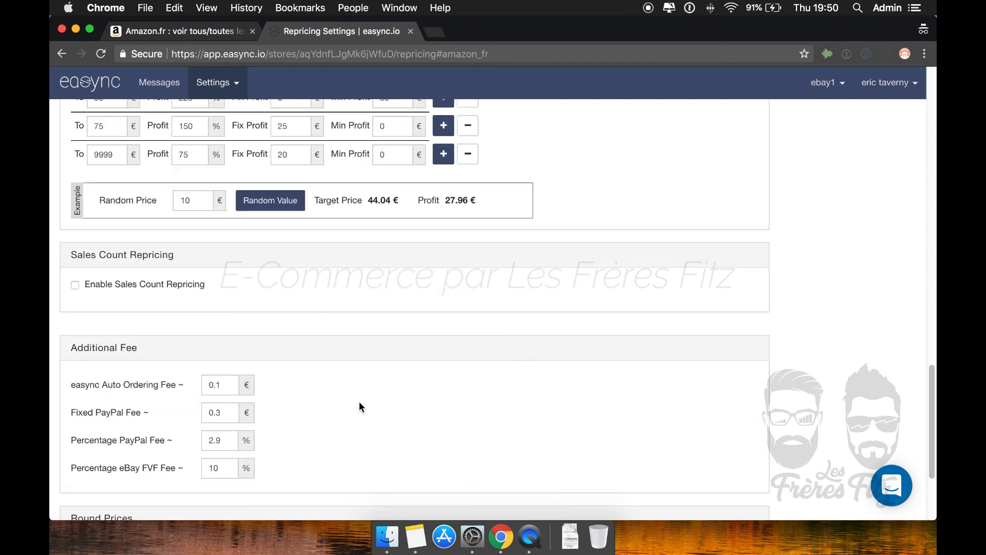
scroll(359, 402, down, 3)
scroll(360, 400, up, 10)
scroll(361, 399, down, 1)
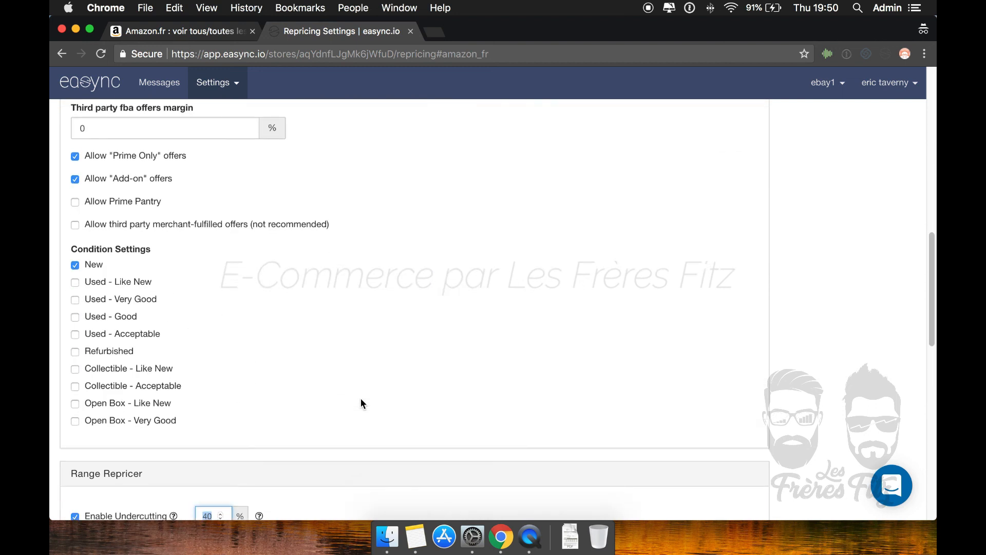
scroll(361, 398, down, 1)
scroll(361, 403, up, 15)
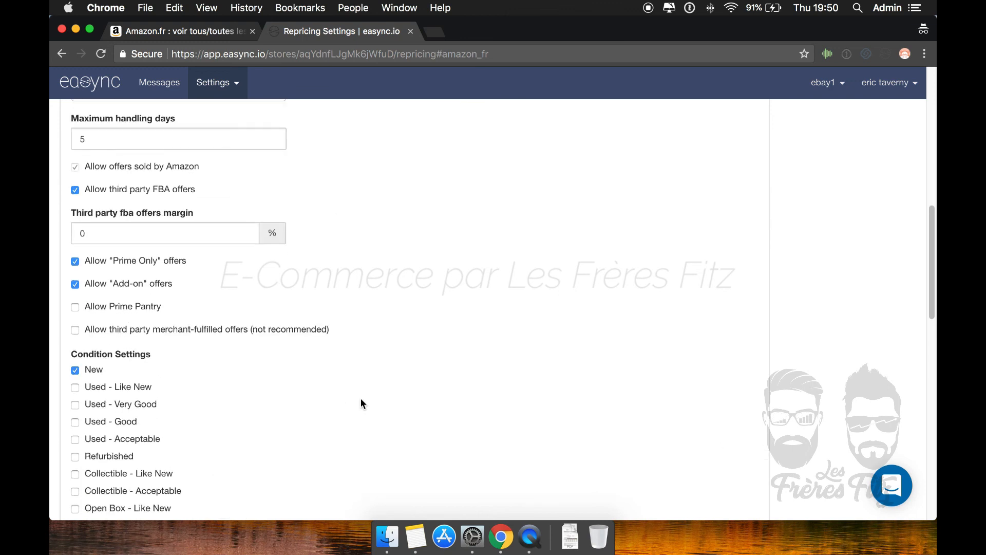
scroll(361, 403, down, 15)
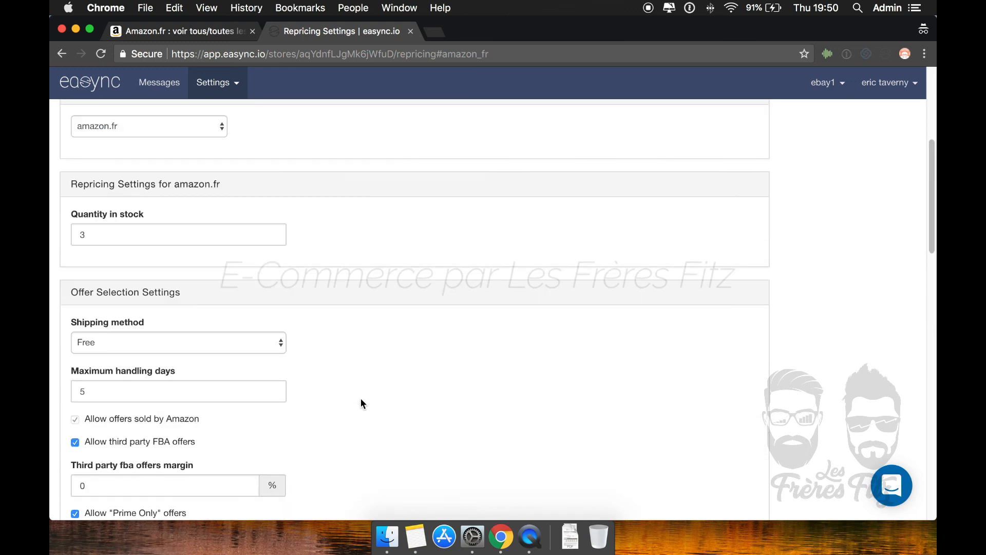
scroll(360, 399, down, 5)
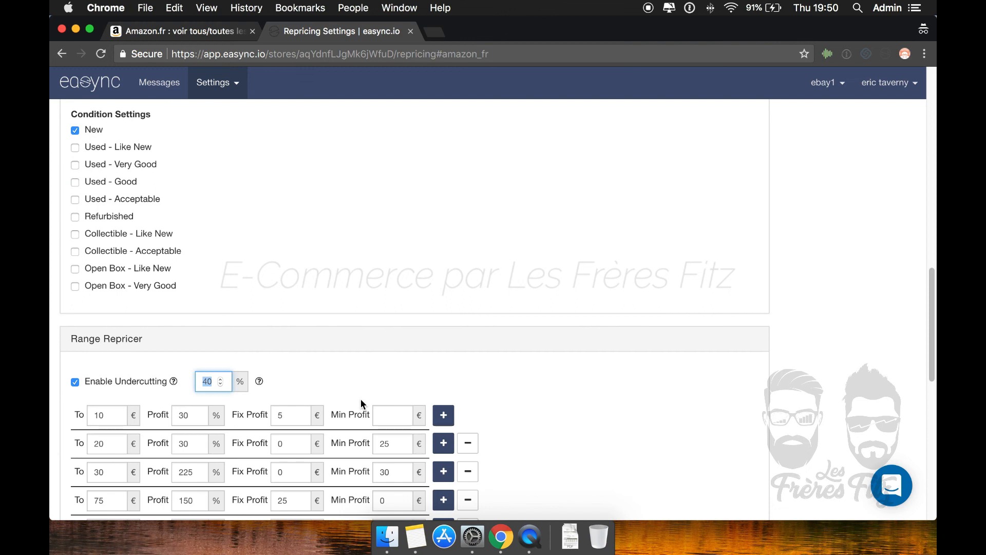
scroll(360, 399, down, 2)
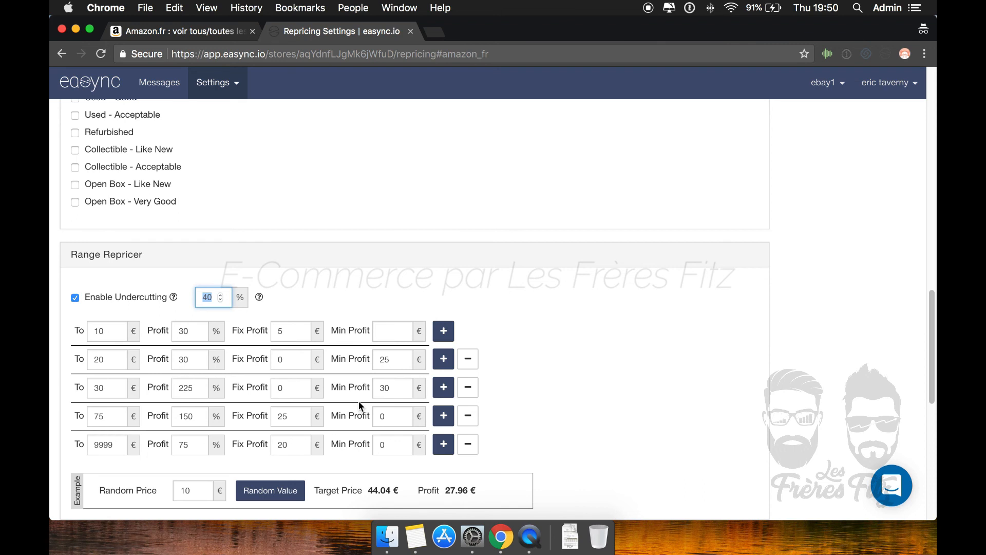
scroll(359, 404, down, 2)
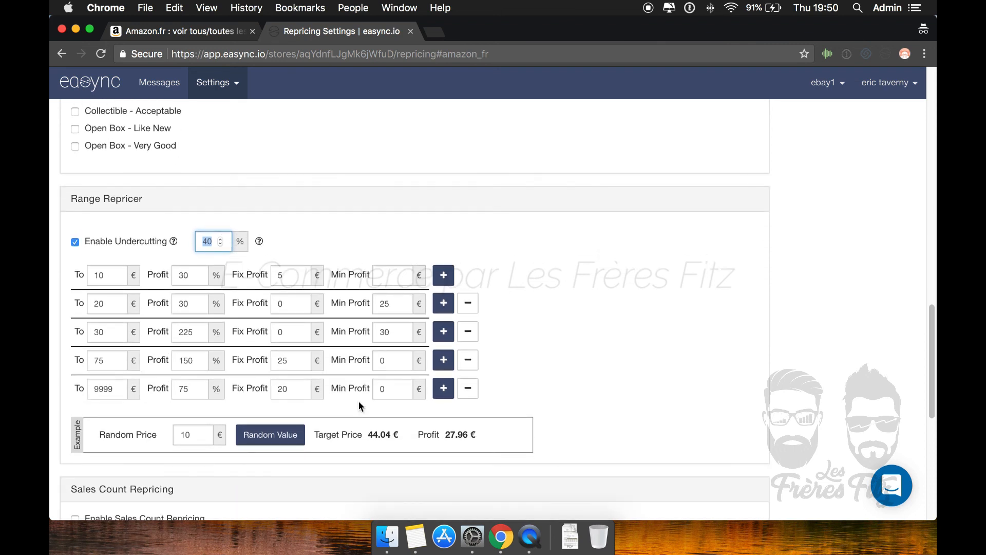